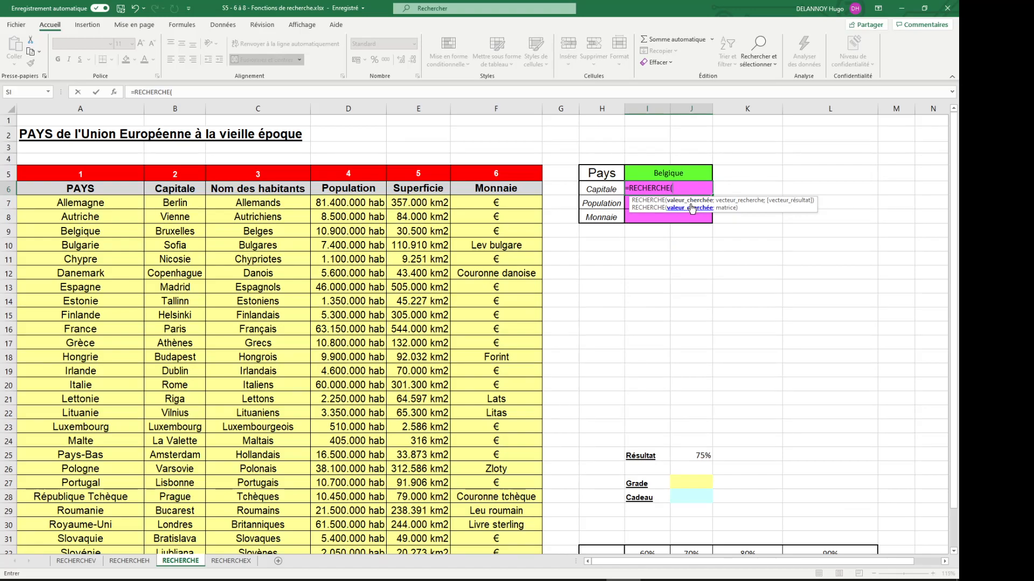
# Complete the Capitale cell's RECHERCHE formula to look up country I5 in A7:A33 and return the match from B7:B33
pyautogui.click(677, 176)
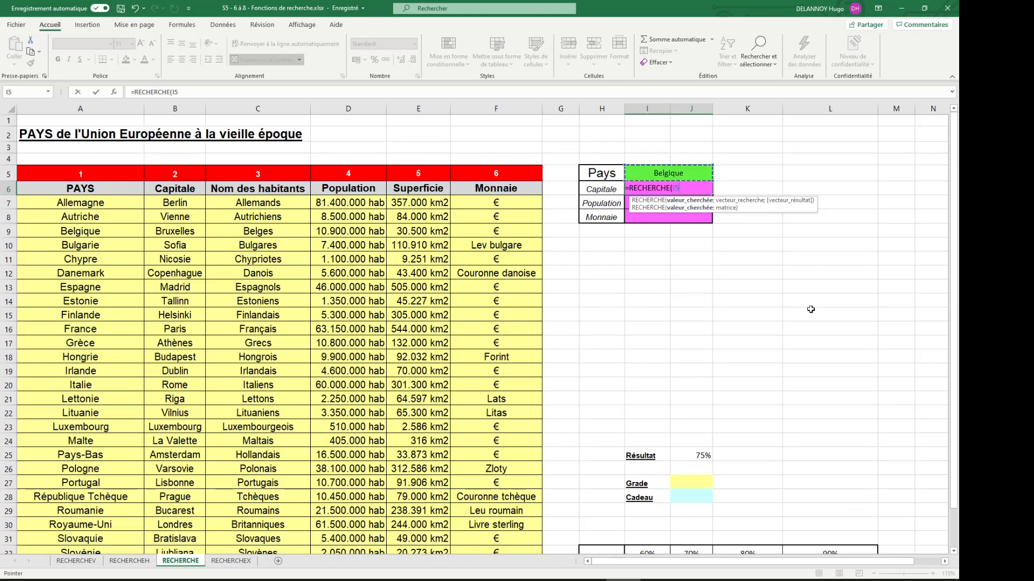
pyautogui.write(';')
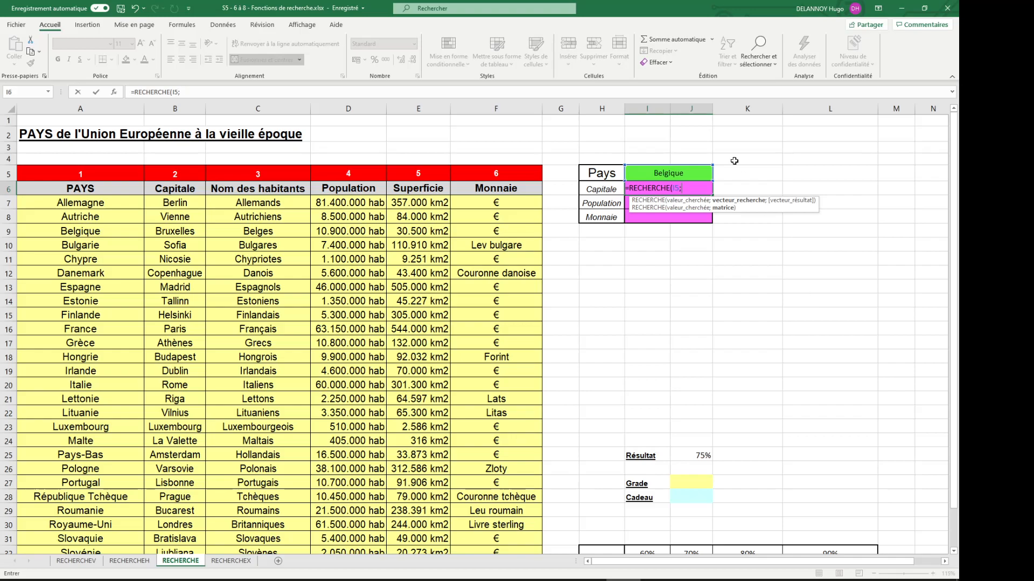
pyautogui.click(73, 204)
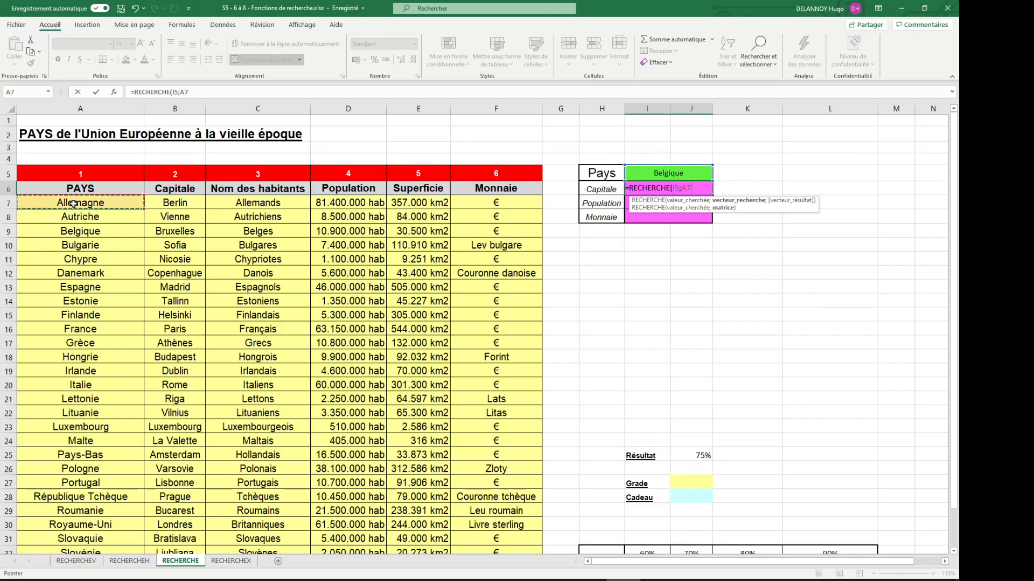
pyautogui.hotkey('ctrl', 'shift', 'Down')
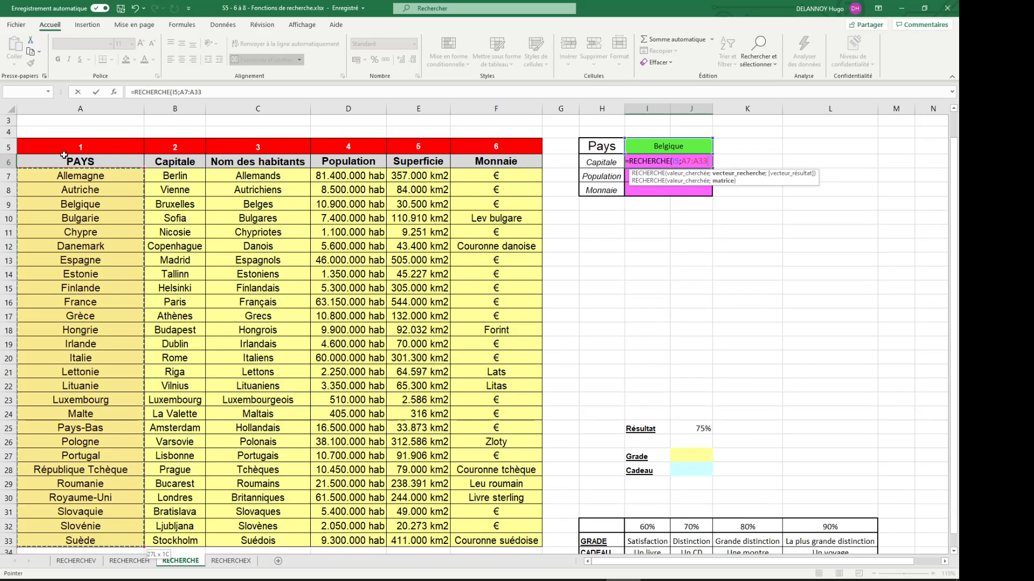
pyautogui.write(';')
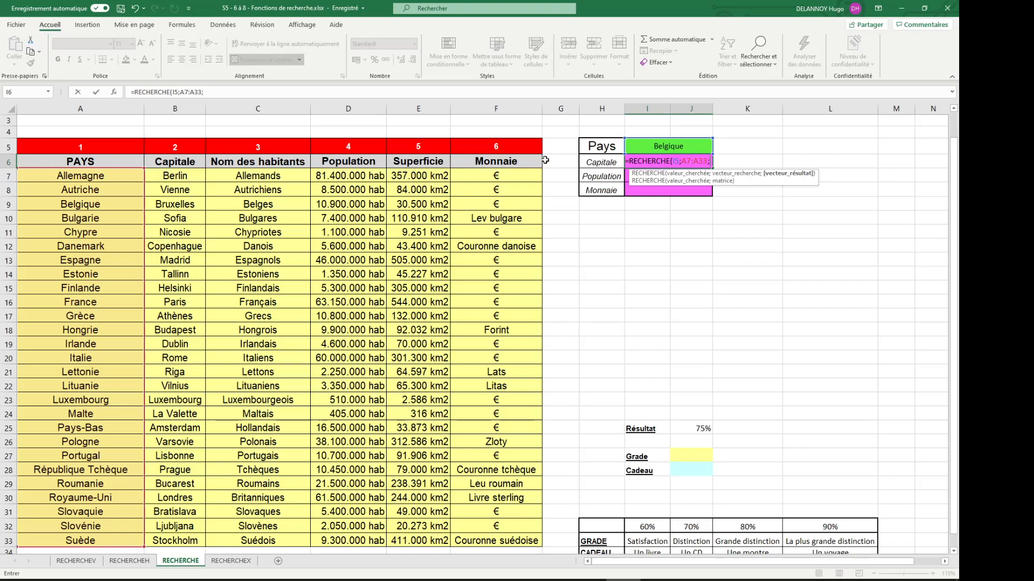
pyautogui.click(197, 175)
pyautogui.hotkey('ctrl', 'shift', 'Down')
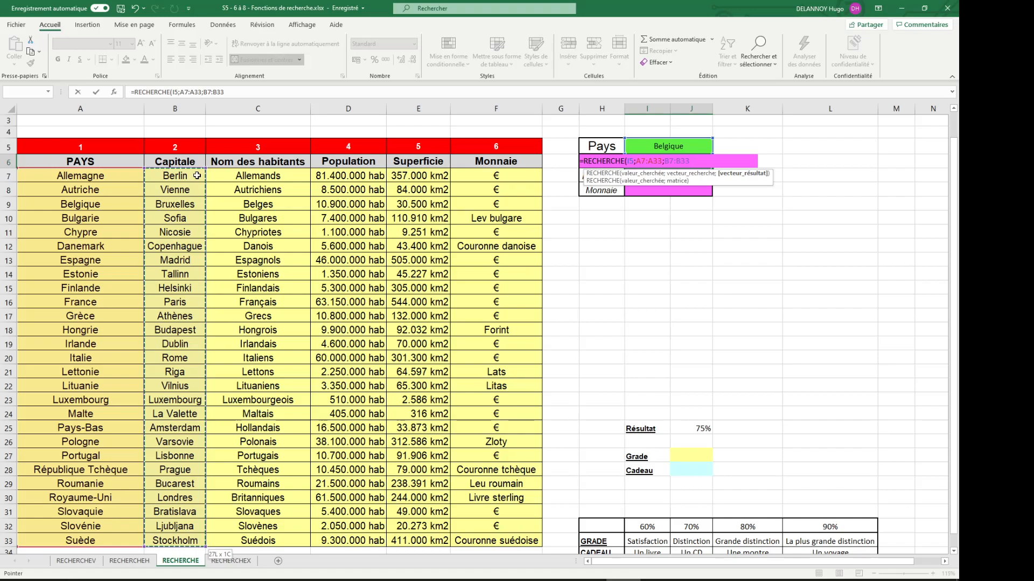
pyautogui.press('Return')
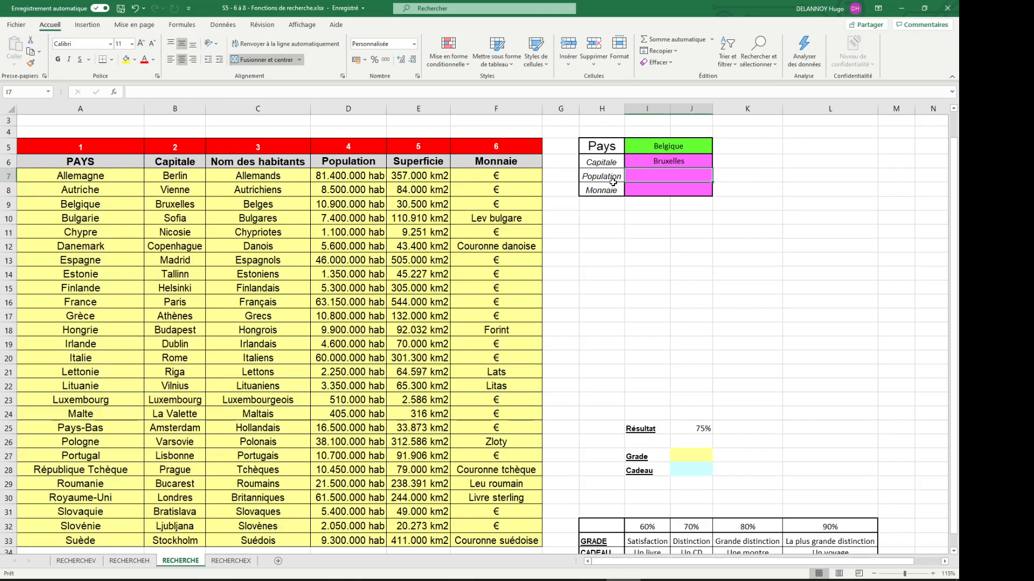
# Enter a RECHERCHE formula in Grade cell J27 that looks up J25 in I32:L32 and returns from I33:L33
pyautogui.scroll(-1, 719, 339)
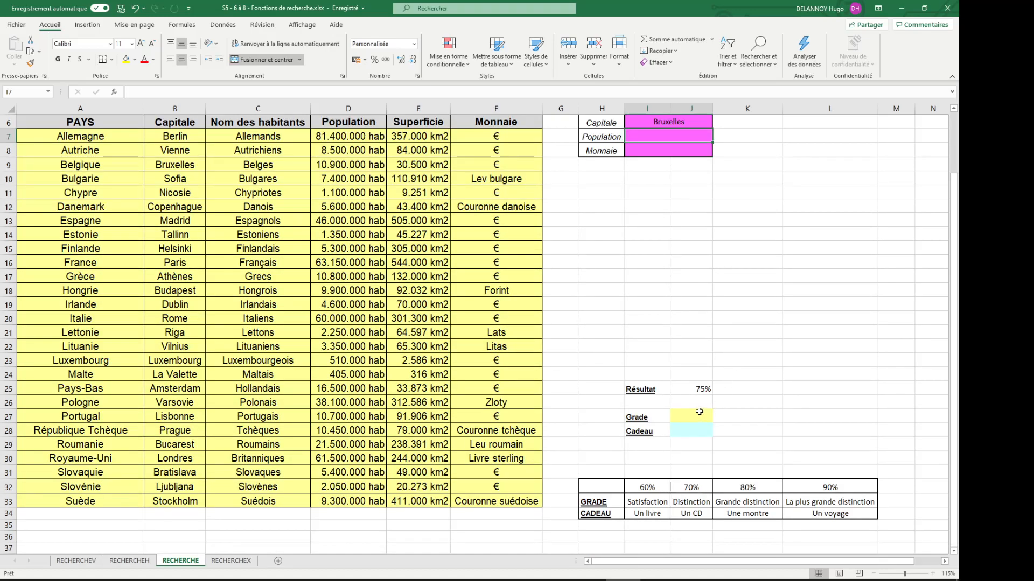
pyautogui.click(698, 414)
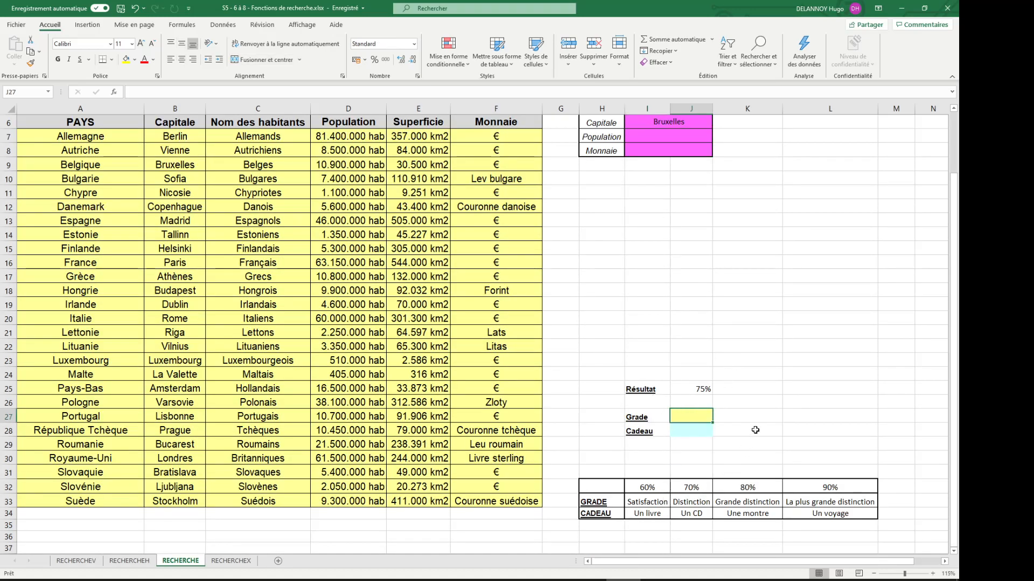
pyautogui.write('=')
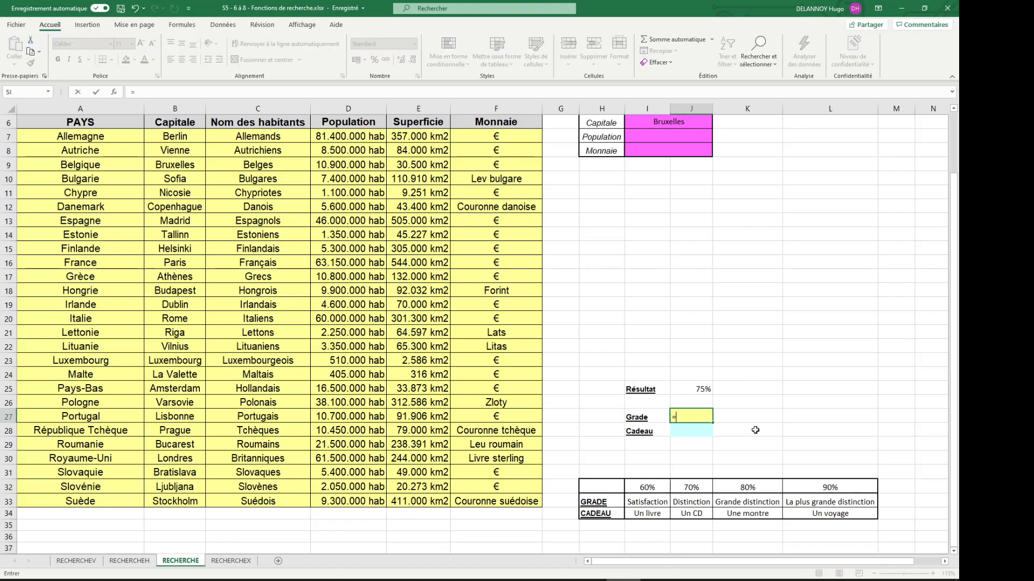
pyautogui.write('re')
pyautogui.doubleClick(755, 430)
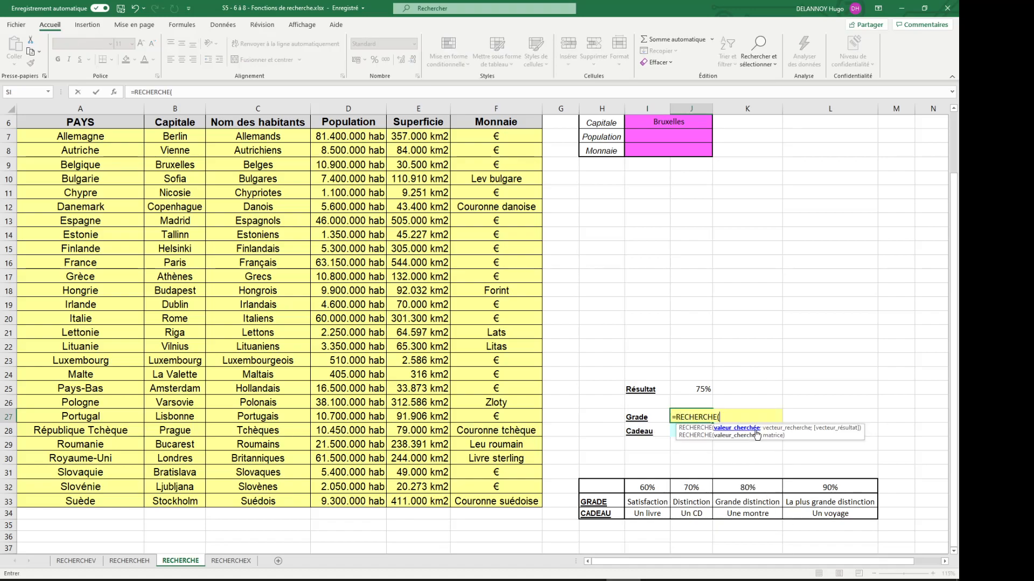
pyautogui.click(704, 390)
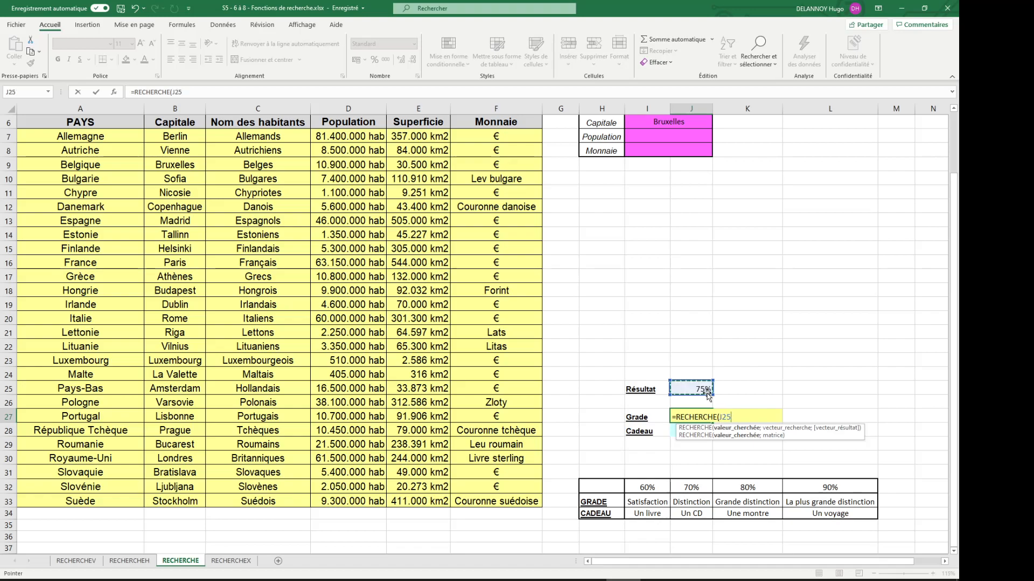
pyautogui.write(';')
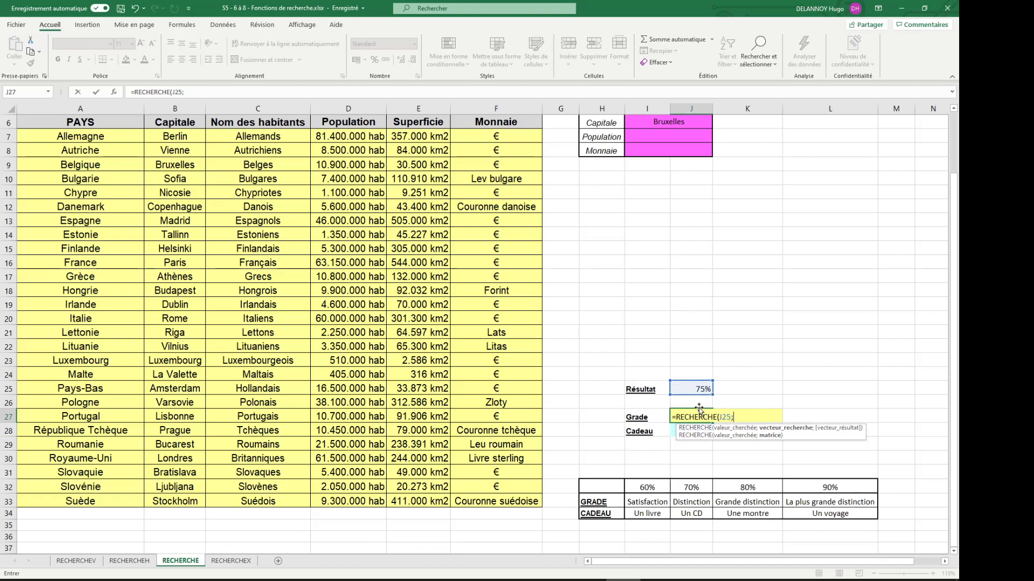
pyautogui.moveTo(662, 487); pyautogui.dragTo(833, 489)
pyautogui.write(';')
pyautogui.click(648, 502)
pyautogui.moveTo(649, 501); pyautogui.dragTo(840, 505)
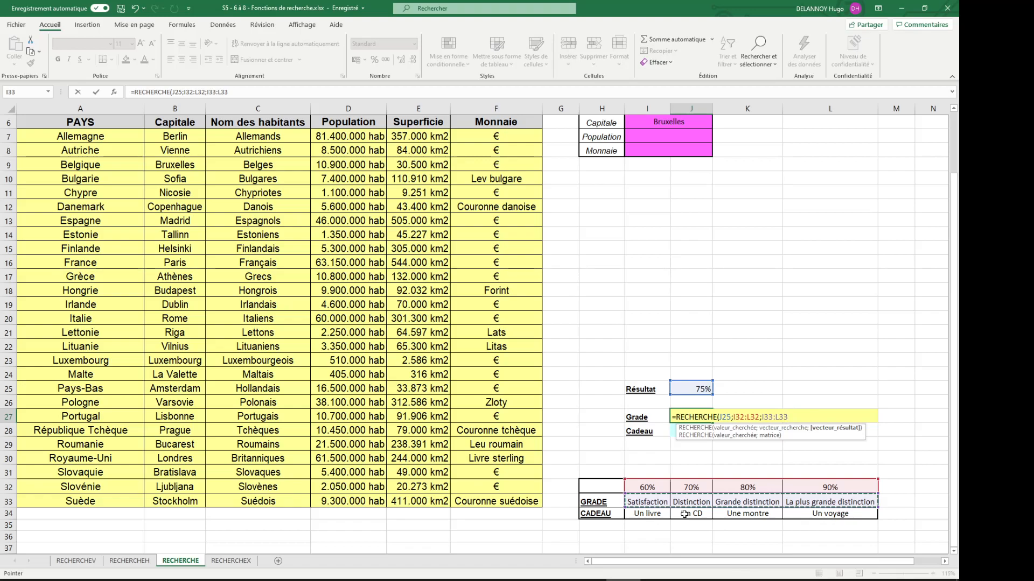
pyautogui.press('Return')
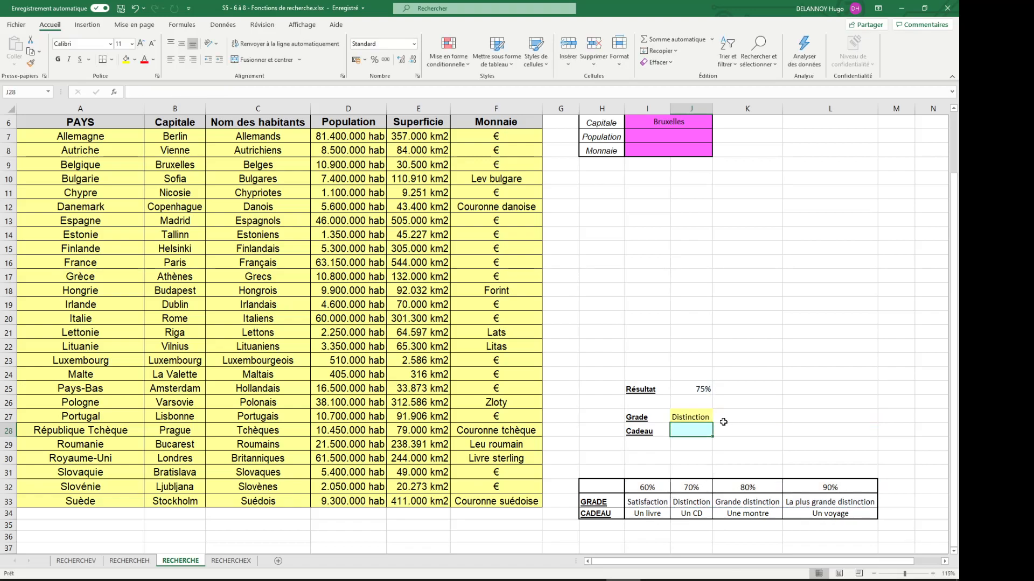
# Name the country list range A7:A33 PAYS
pyautogui.scroll(2, 663, 455)
pyautogui.scroll(-1, 369, 356)
pyautogui.moveTo(75, 165); pyautogui.dragTo(95, 521)
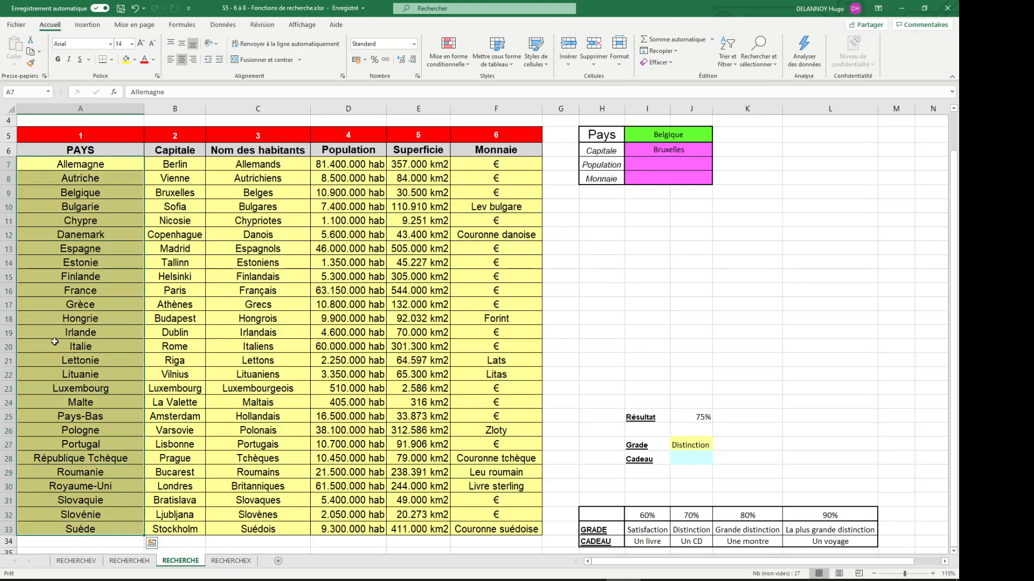
pyautogui.click(24, 92)
pyautogui.write('PAYS')
pyautogui.press('Return')
# Name the population figures range D7:D33 POPULATION
pyautogui.moveTo(342, 163); pyautogui.dragTo(350, 529)
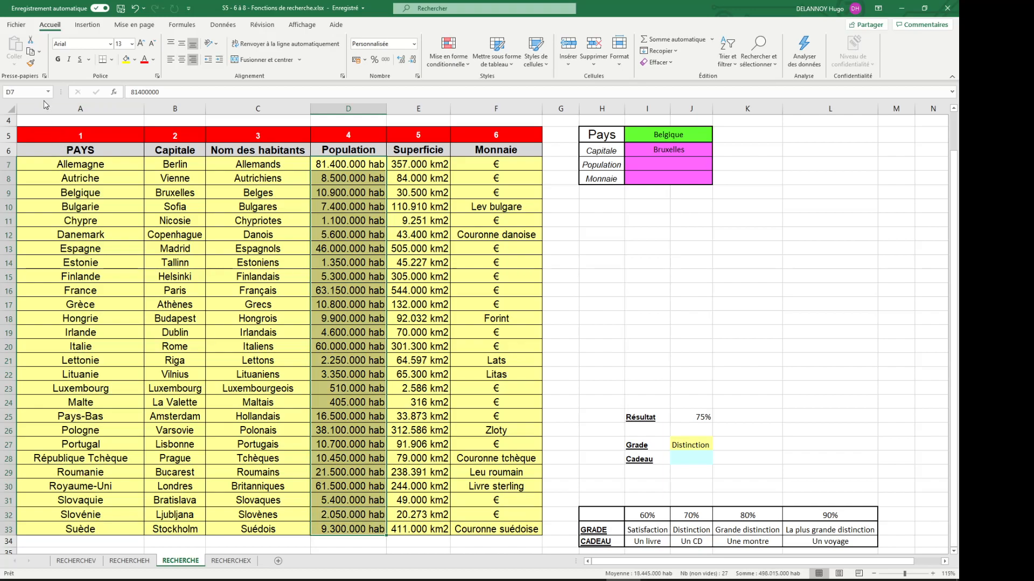
pyautogui.click(4, 92)
pyautogui.write('POPULATION')
pyautogui.press('Return')
# Enter =RECHERCHE(I5;PAYS;POPULATION) in the Population result cell I7, using the named ranges
pyautogui.click(654, 164)
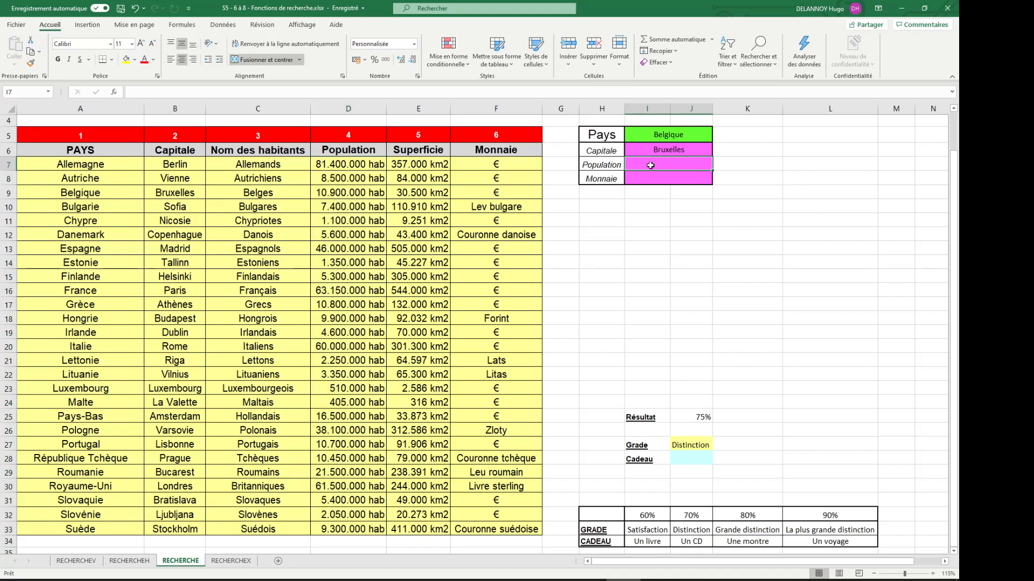
pyautogui.write('=rech')
pyautogui.press('Tab')
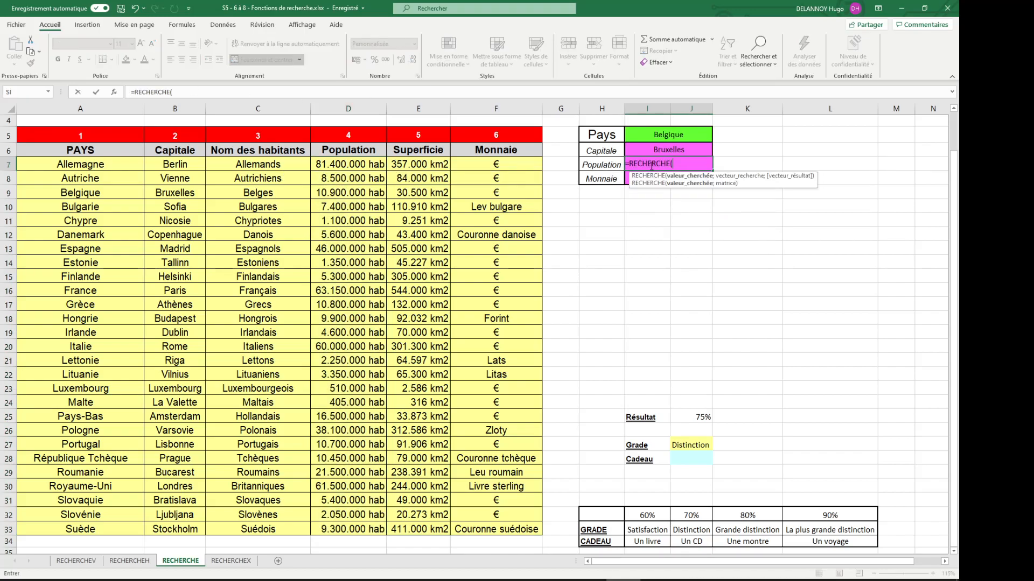
pyautogui.click(663, 130)
pyautogui.write(';')
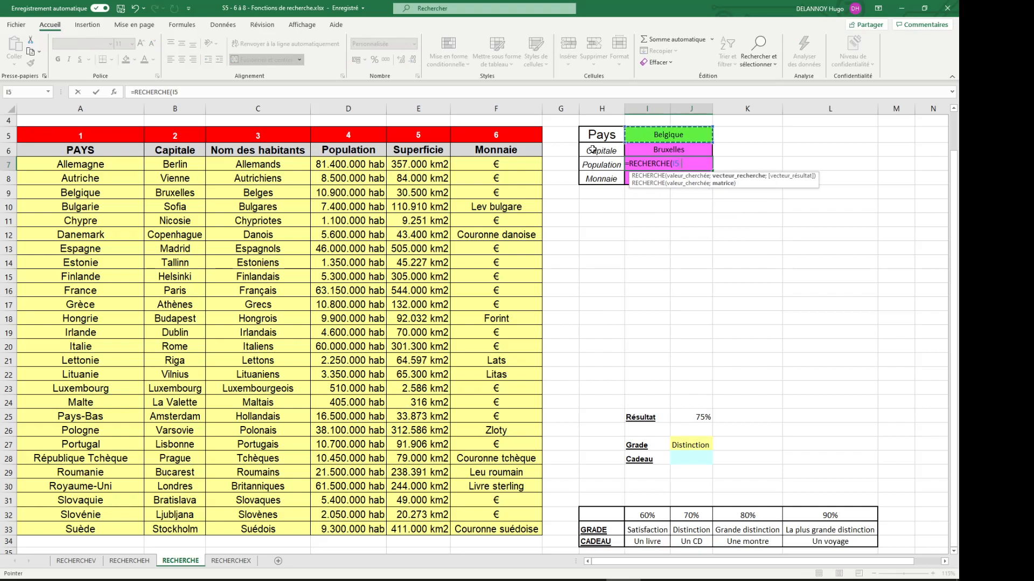
pyautogui.moveTo(120, 167); pyautogui.dragTo(89, 528)
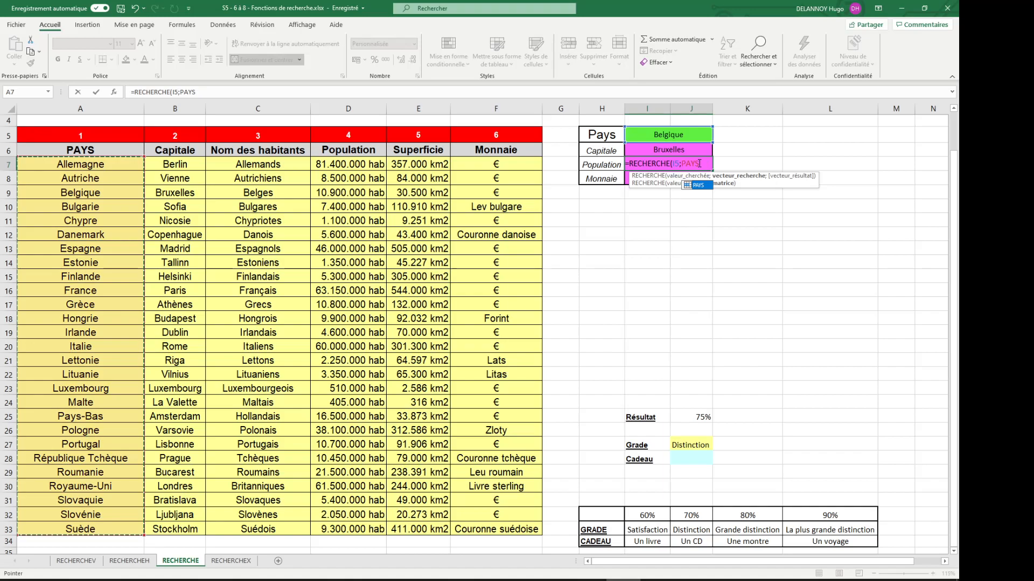
pyautogui.write(';PO')
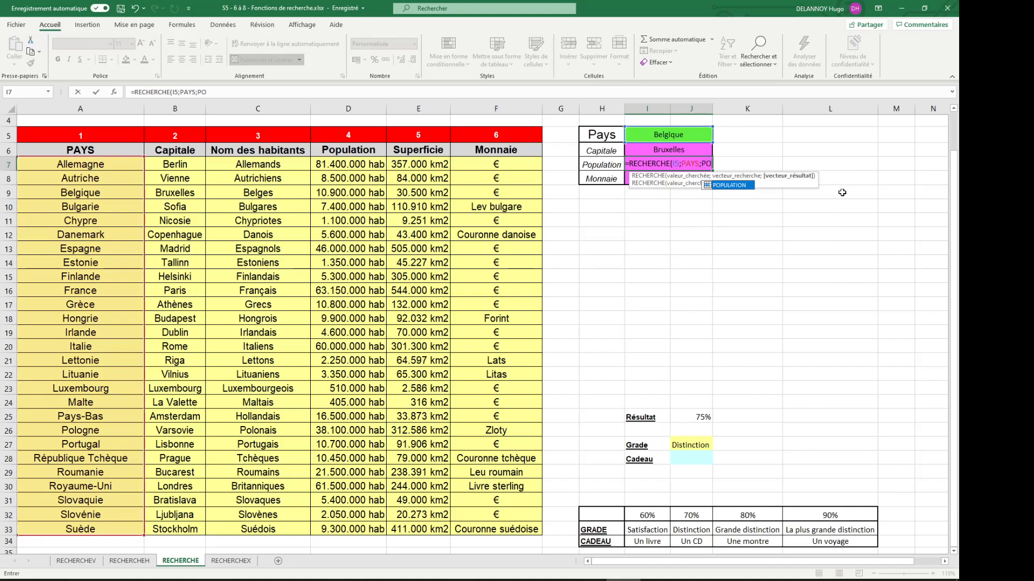
pyautogui.write('PULATION')
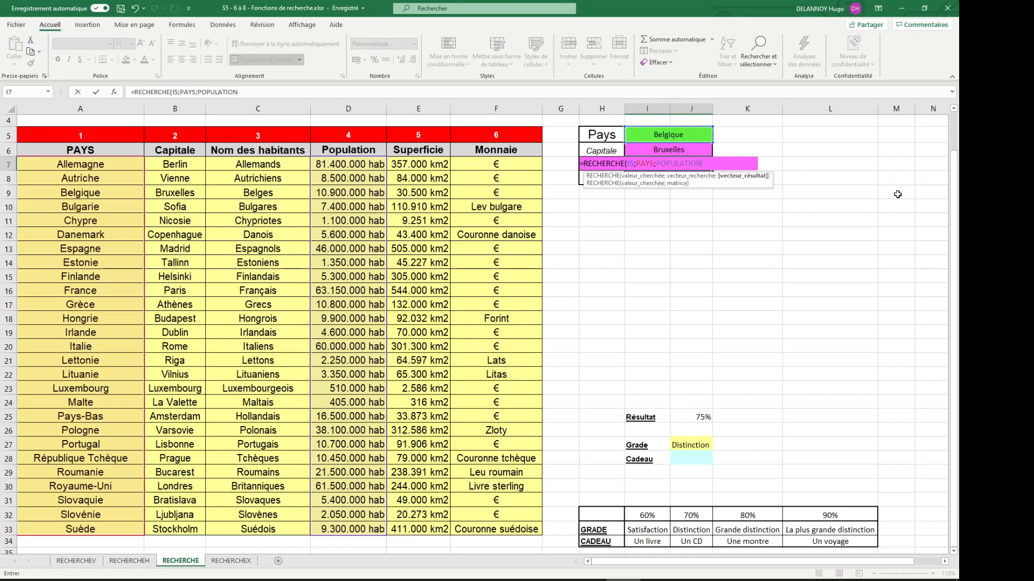
pyautogui.press('Return')
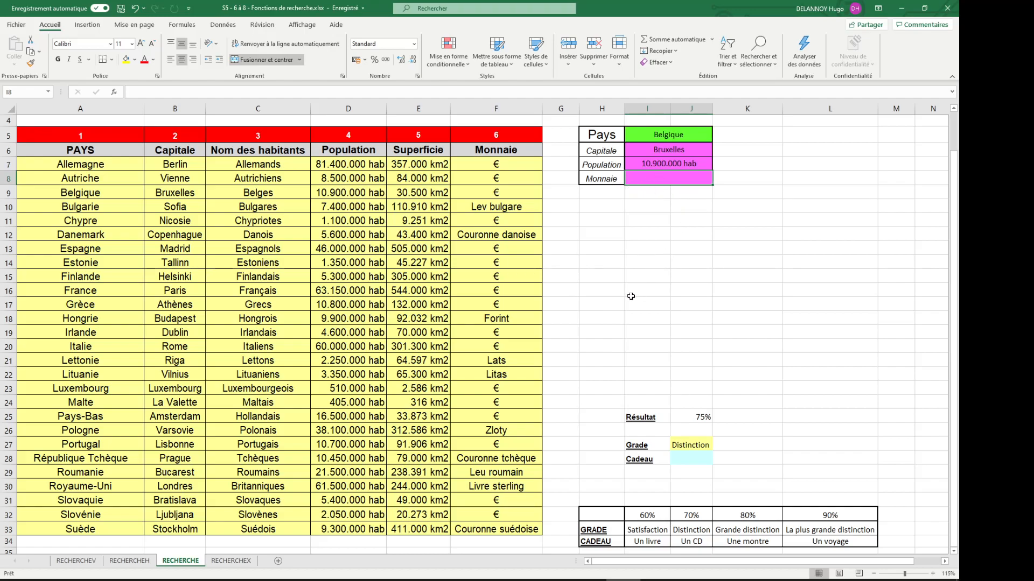
pyautogui.click(613, 285)
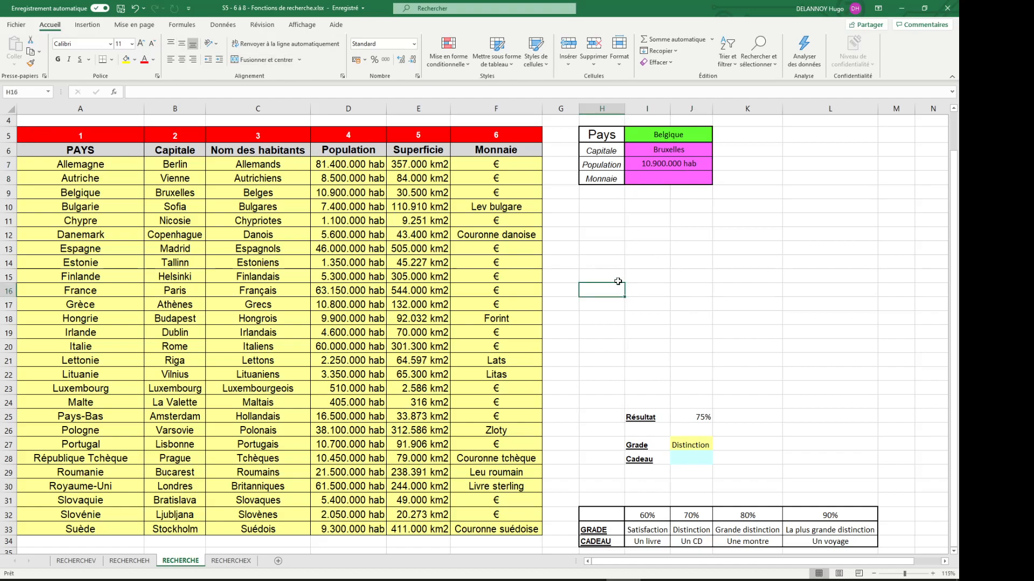
pyautogui.write('=')
pyautogui.press('Escape')
pyautogui.click(618, 281)
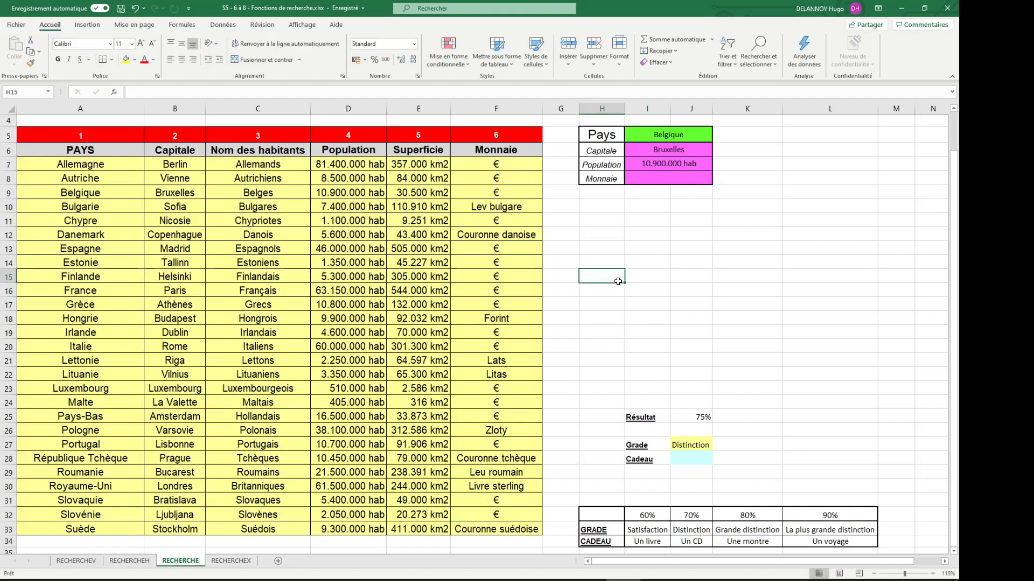
pyautogui.click(658, 162)
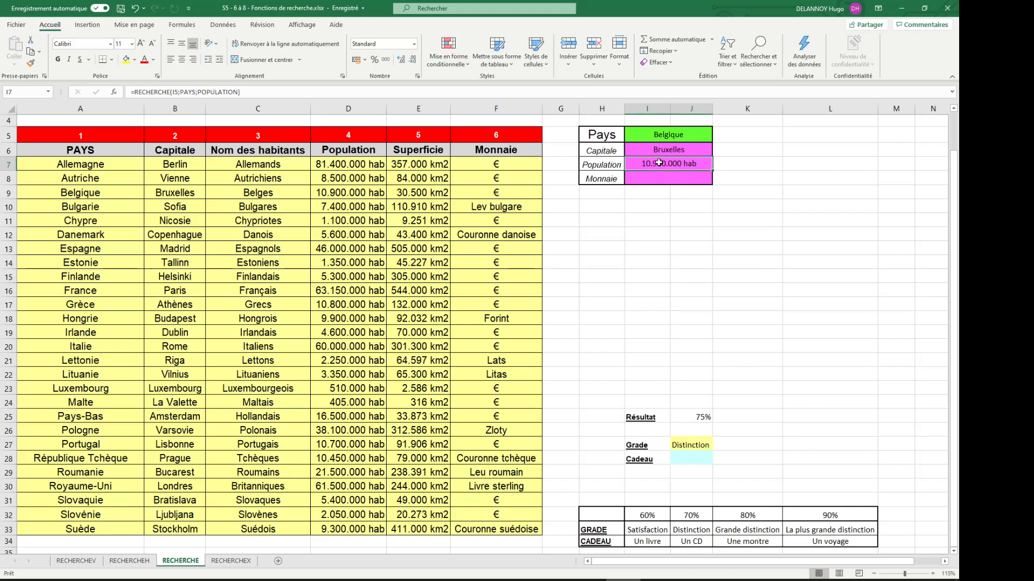
# Enter =RECHERCHE(I7;POPULATION;PAYS) in cell I15 to find the country from its population, and review the formula's references
pyautogui.click(628, 279)
pyautogui.write('=RECHERCHE(')
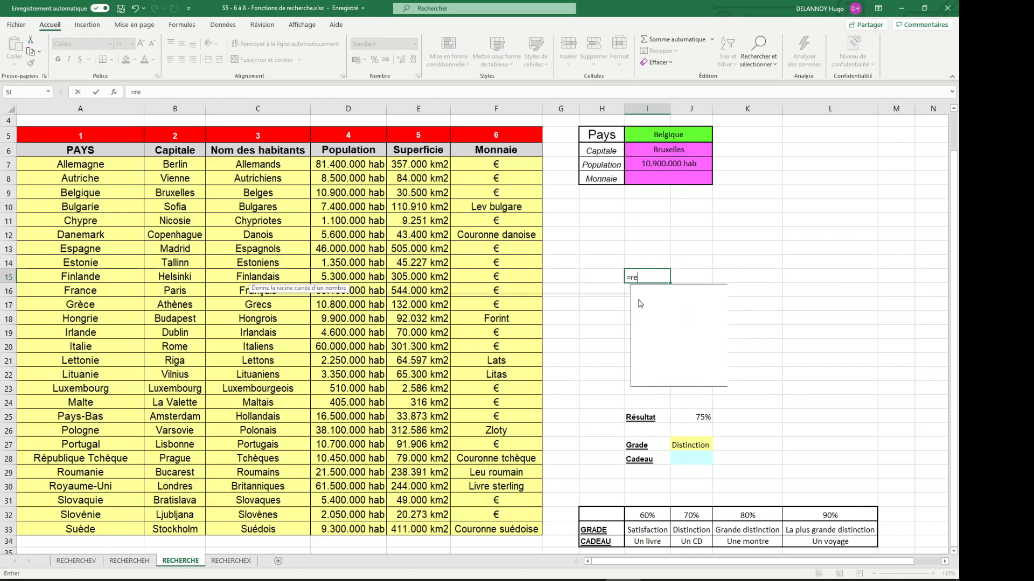
pyautogui.click(671, 162)
pyautogui.write(';')
pyautogui.moveTo(344, 166); pyautogui.dragTo(358, 529)
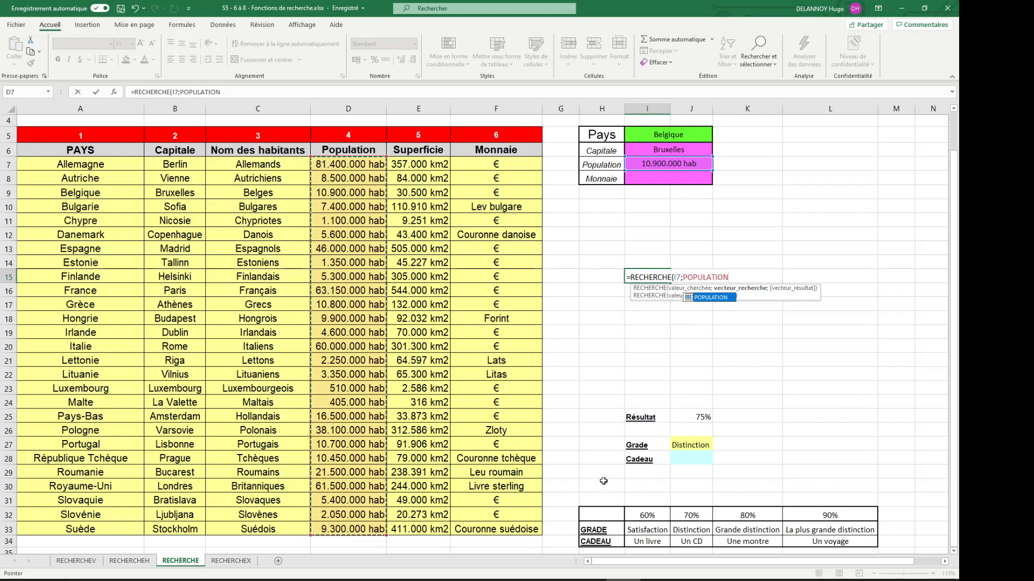
pyautogui.write(';')
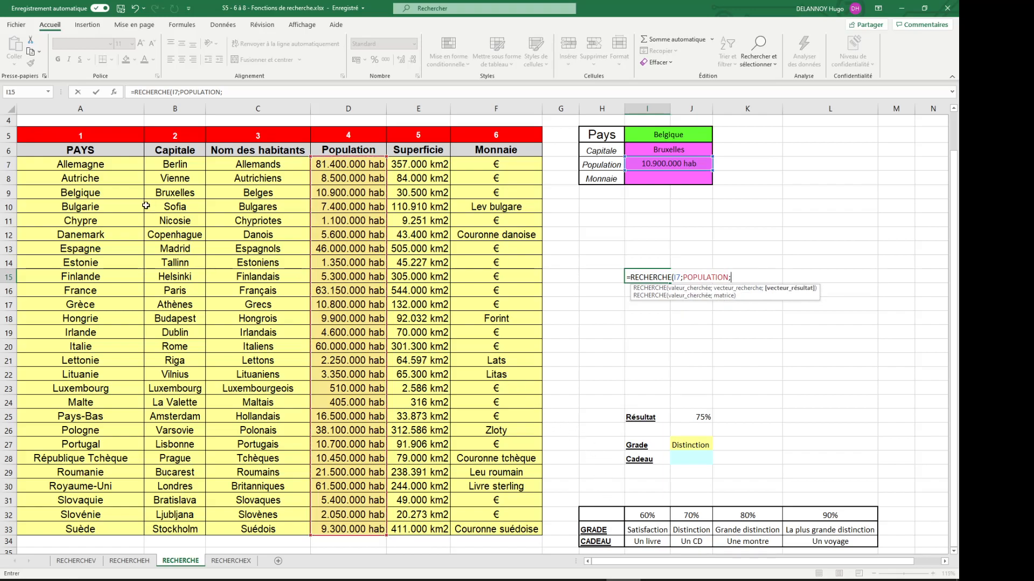
pyautogui.moveTo(98, 161); pyautogui.dragTo(92, 531)
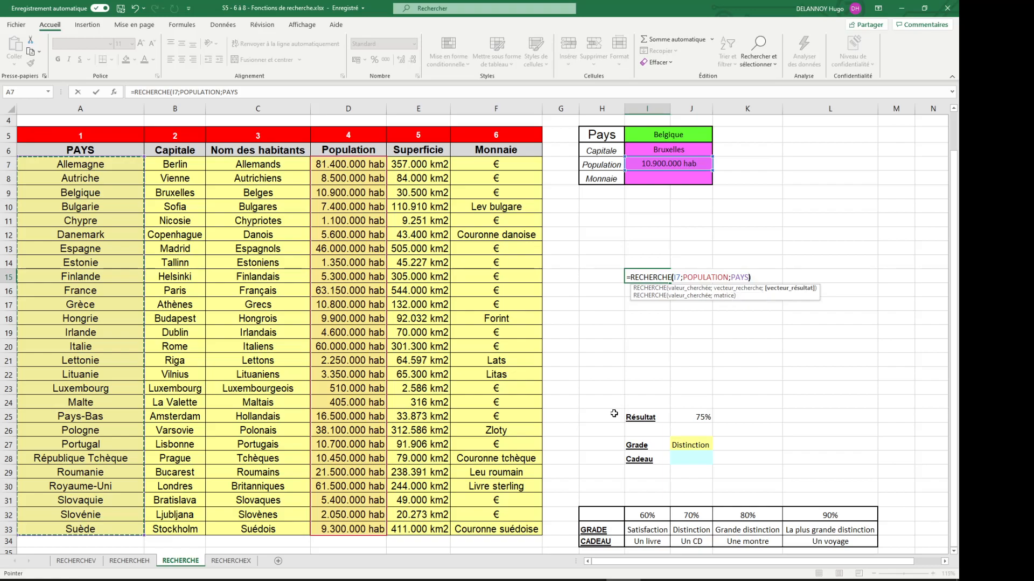
pyautogui.write(')')
pyautogui.press('Return')
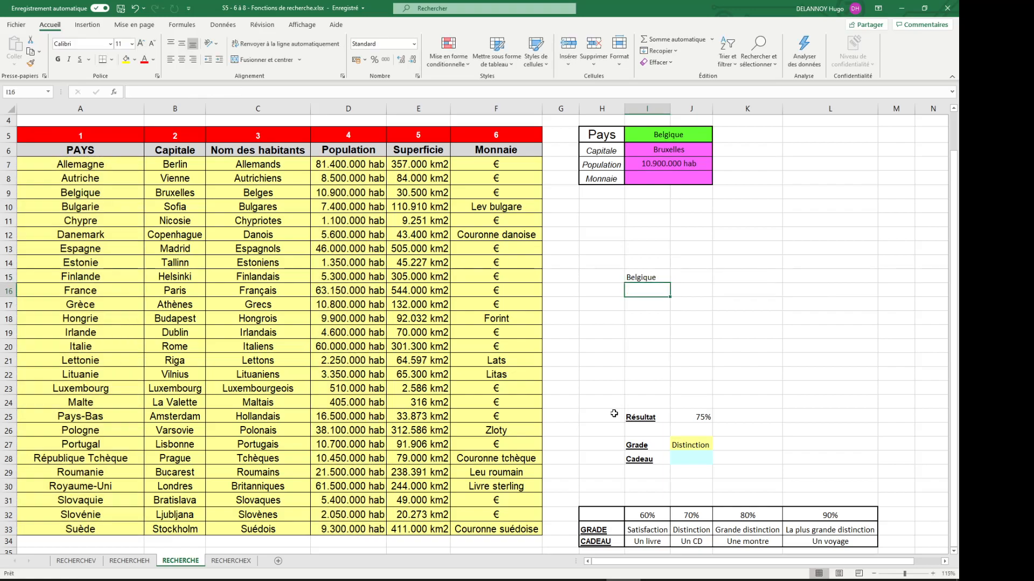
pyautogui.press('Up')
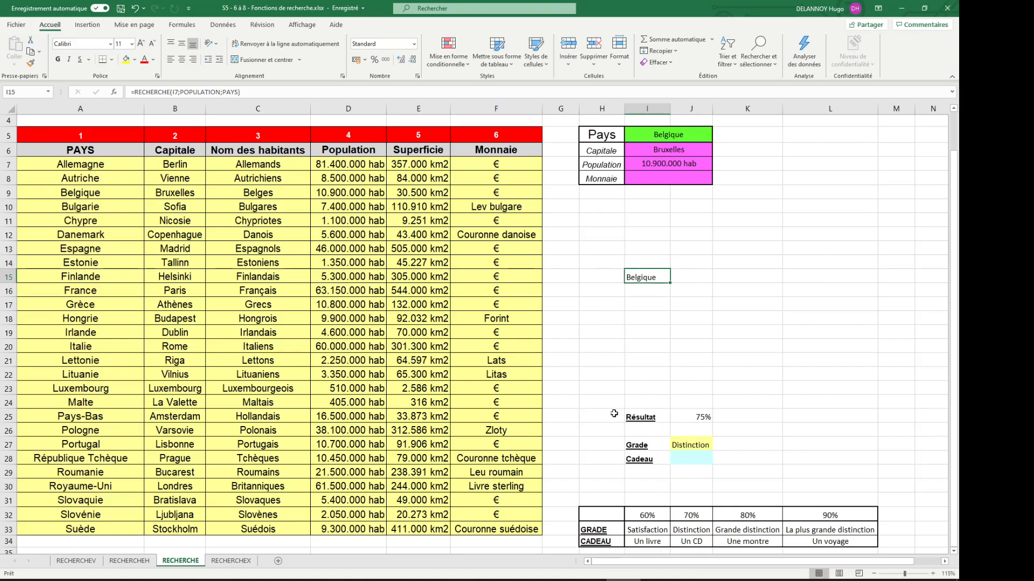
pyautogui.press('F2')
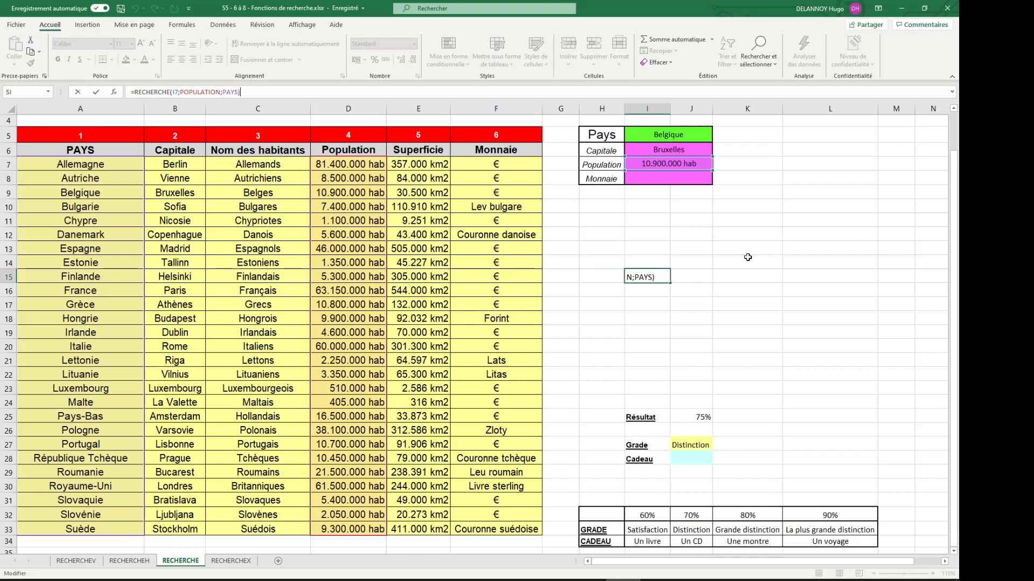
pyautogui.press('Return')
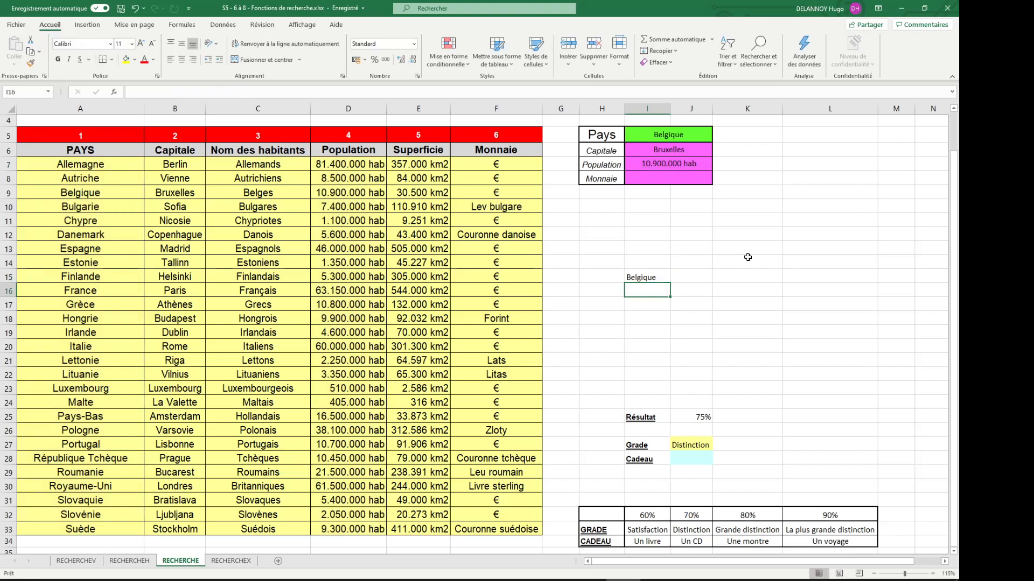
# Compare the Capitale formula on the RECHERCHE sheet with the Capitale, Population and Monnaie formulas on the RECHERCHEV sheet
pyautogui.moveTo(678, 175); pyautogui.dragTo(680, 180)
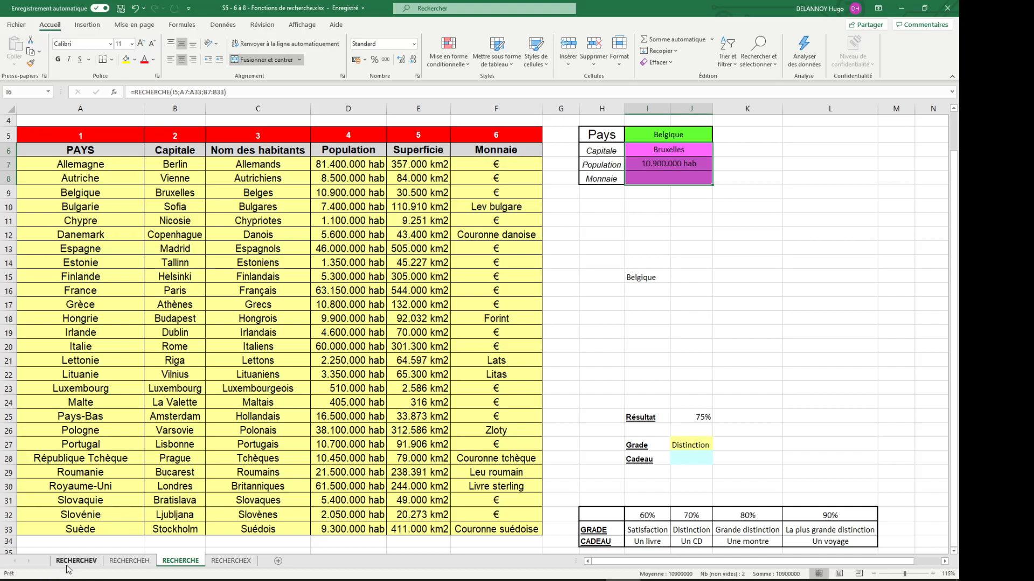
pyautogui.click(696, 150)
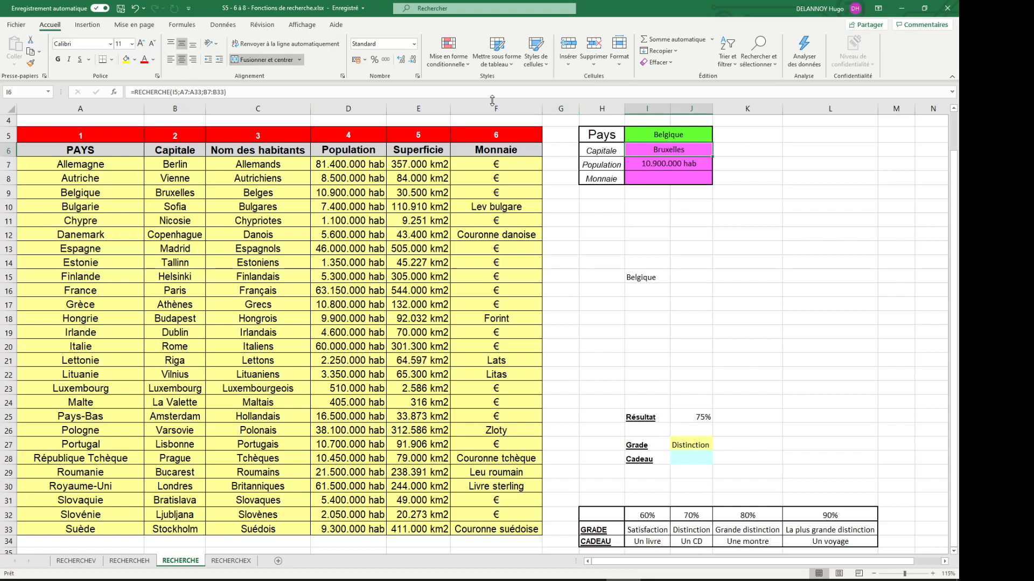
pyautogui.click(76, 561)
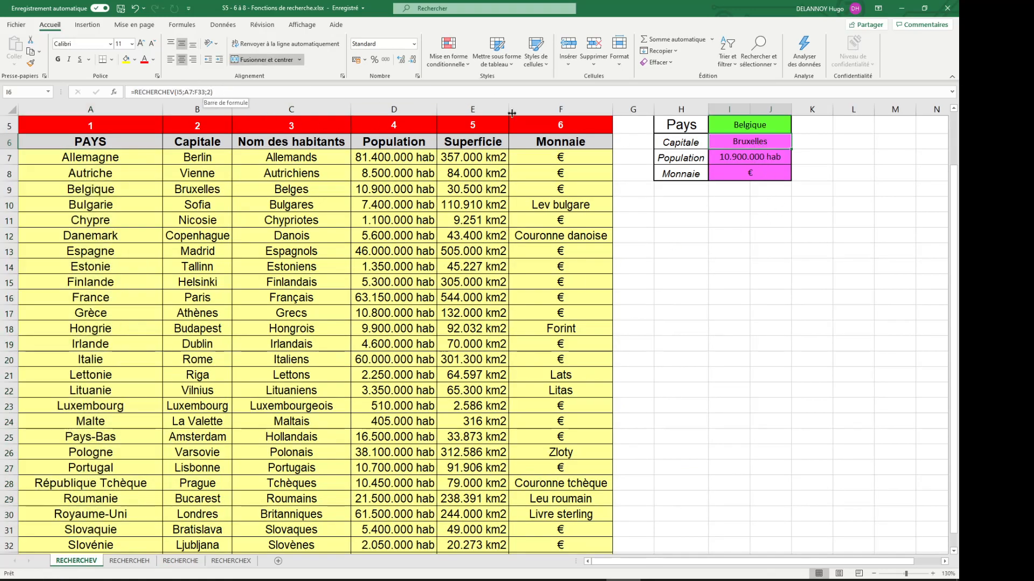
pyautogui.press('Down')
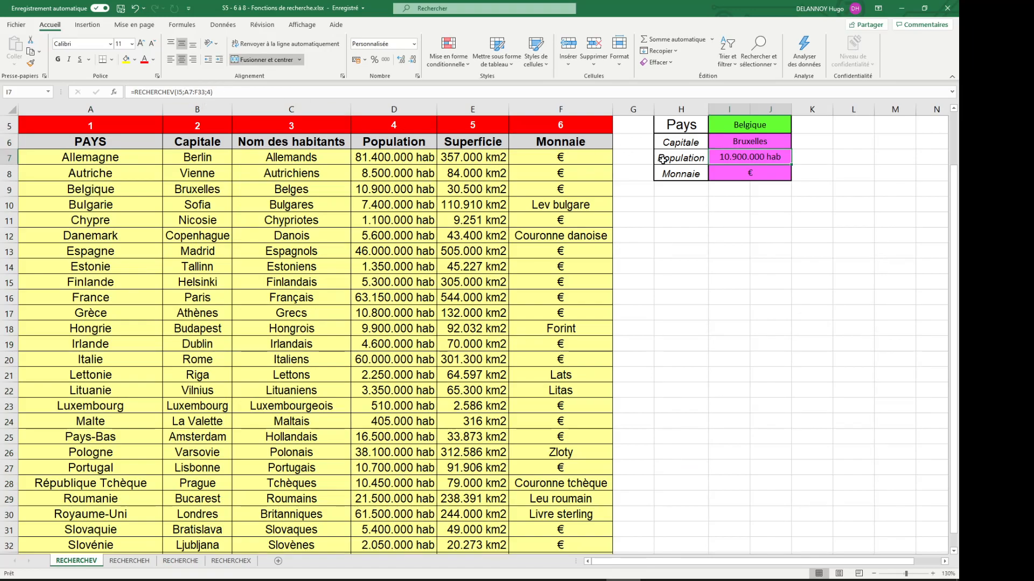
pyautogui.click(751, 175)
# Enter the column numbers 2 and 4 in cells K6 and K7, beside the Capitale and Population results on the RECHERCHEV sheet
pyautogui.scroll(2, 813, 245)
pyautogui.click(818, 194)
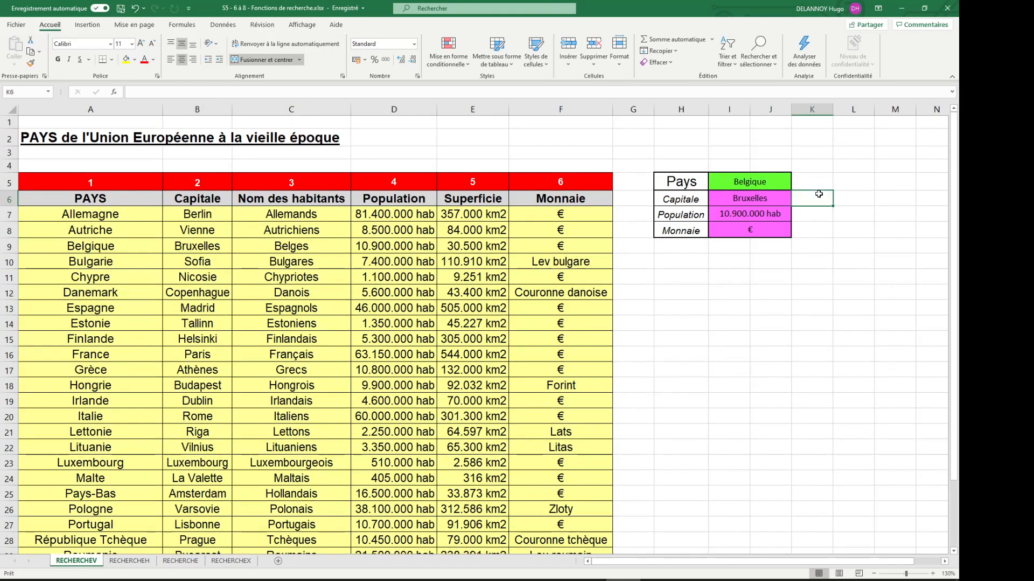
pyautogui.write('2')
pyautogui.press('Return')
pyautogui.write('4')
pyautogui.press('Return')
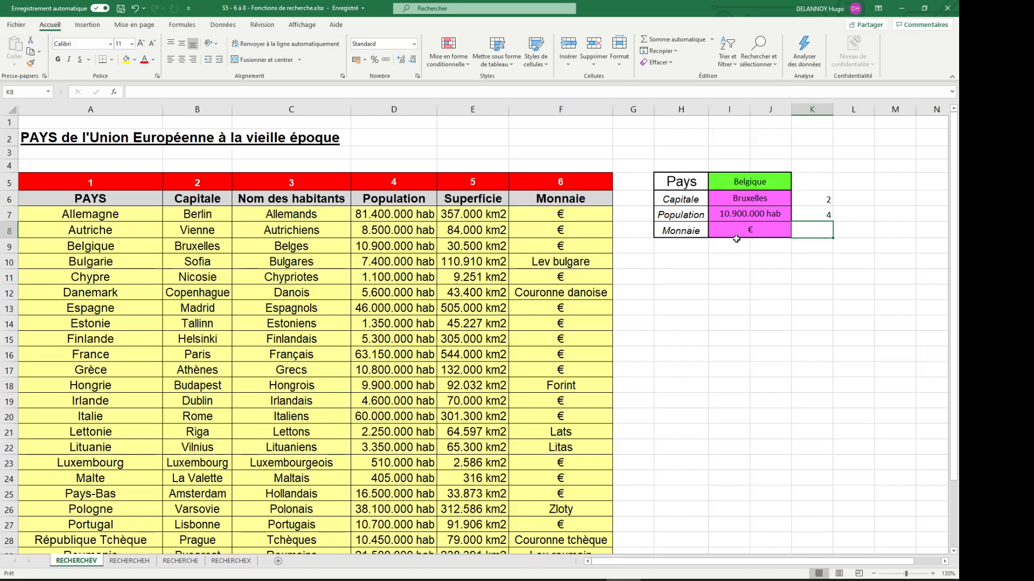
# Clear the column numbers from cells K6:K7
pyautogui.click(801, 198)
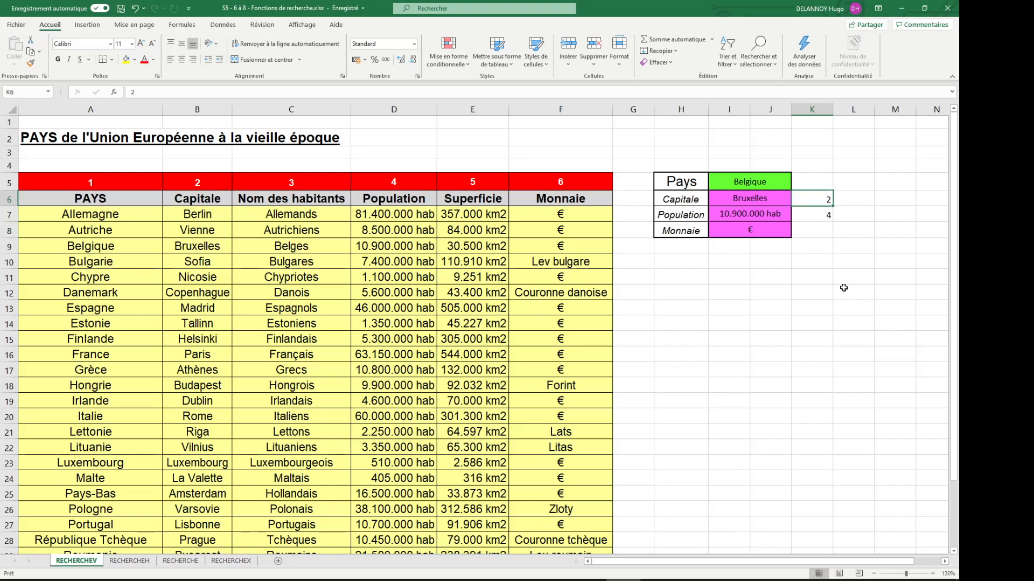
pyautogui.hotkey('shift', 'Down')
pyautogui.press('Delete')
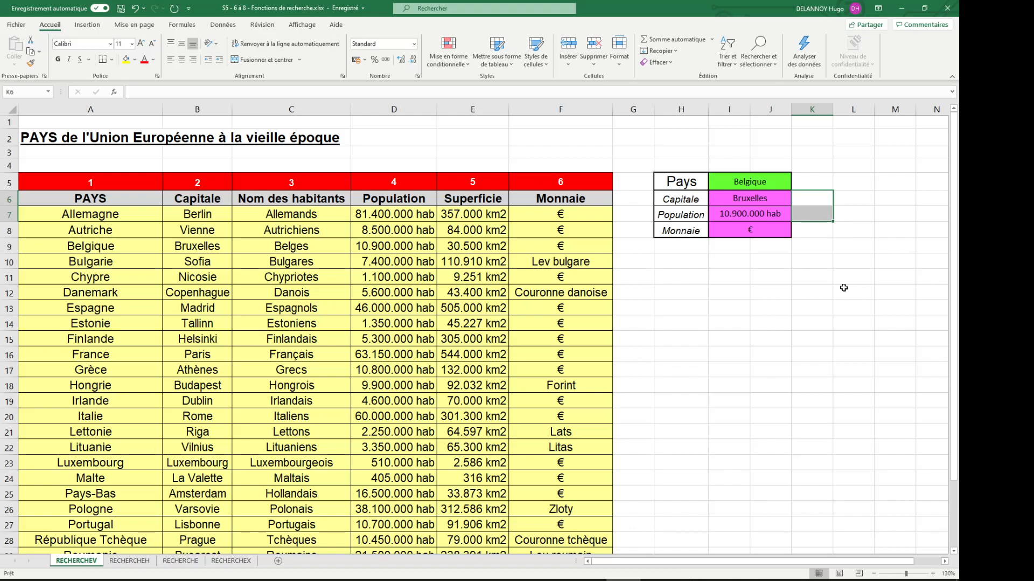
# Go back to the RECHERCHE sheet and examine the references used by the Capitale and Population formulas, leaving both formulas unedited
pyautogui.click(181, 564)
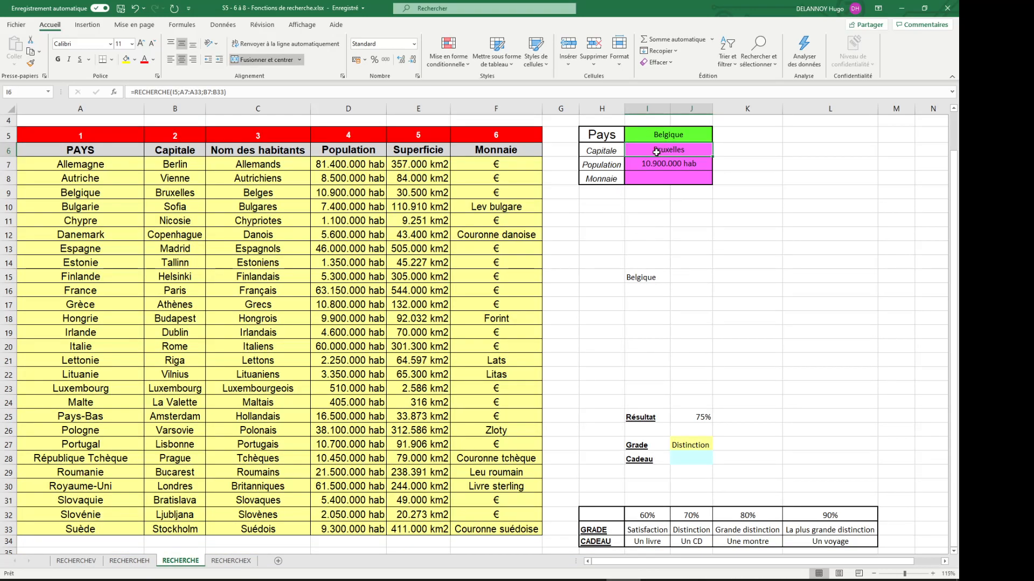
pyautogui.click(364, 95)
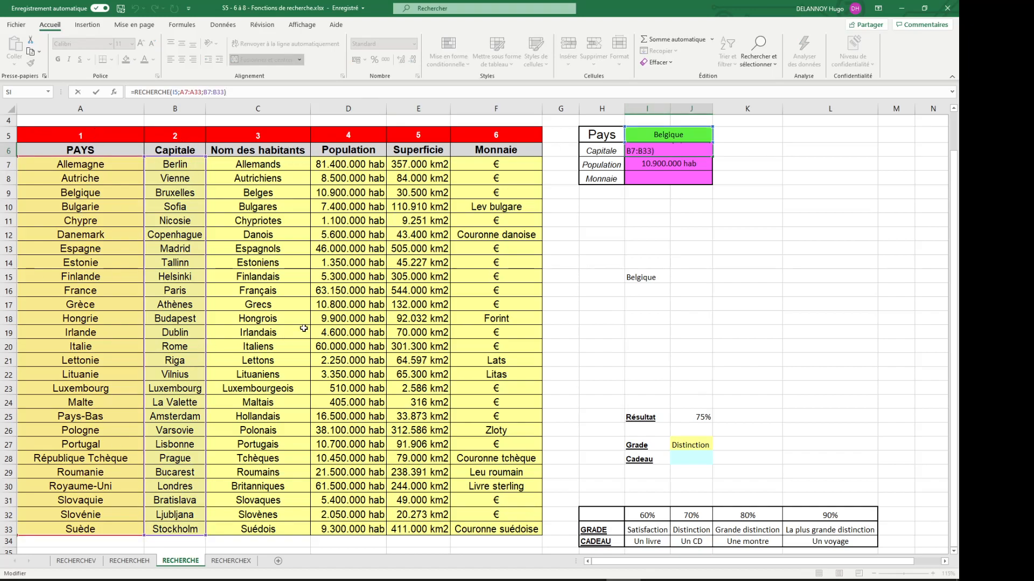
pyautogui.press('Return')
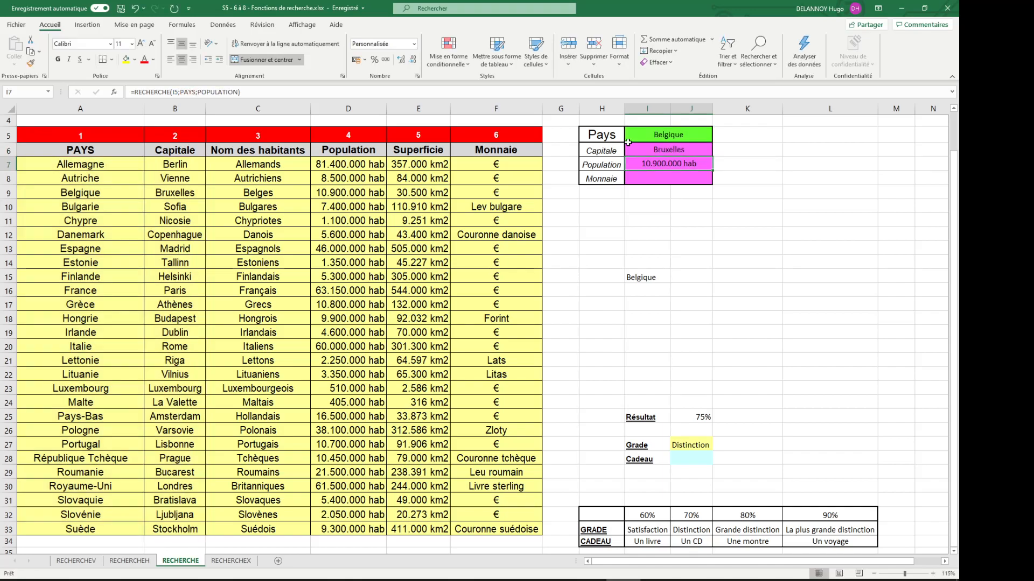
pyautogui.press('F2')
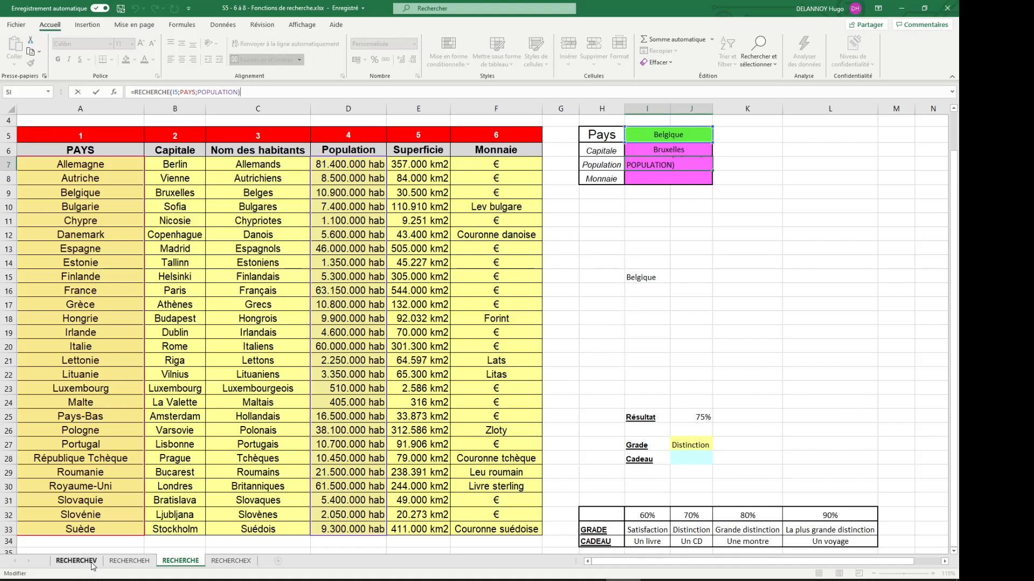
pyautogui.click(770, 339)
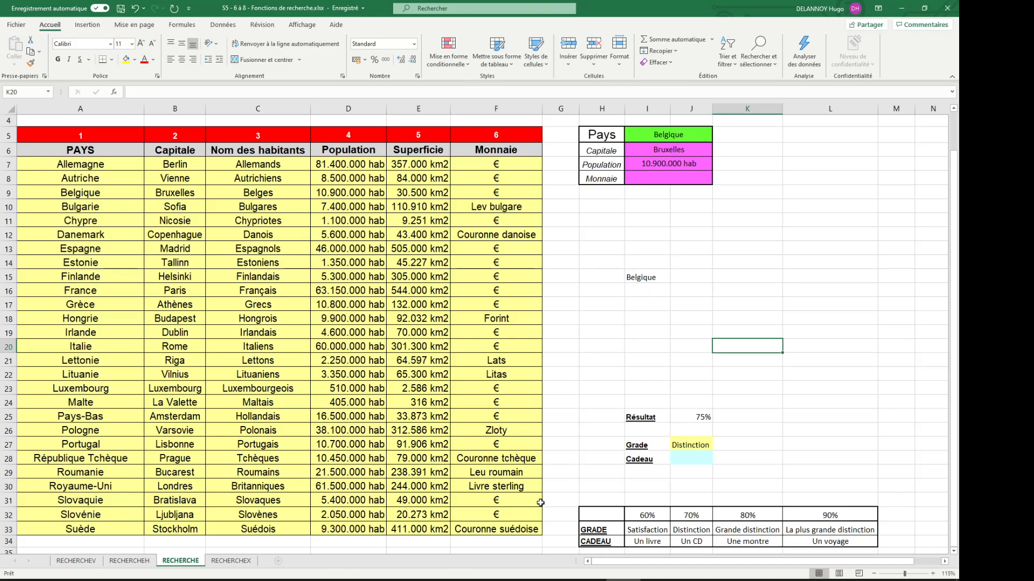